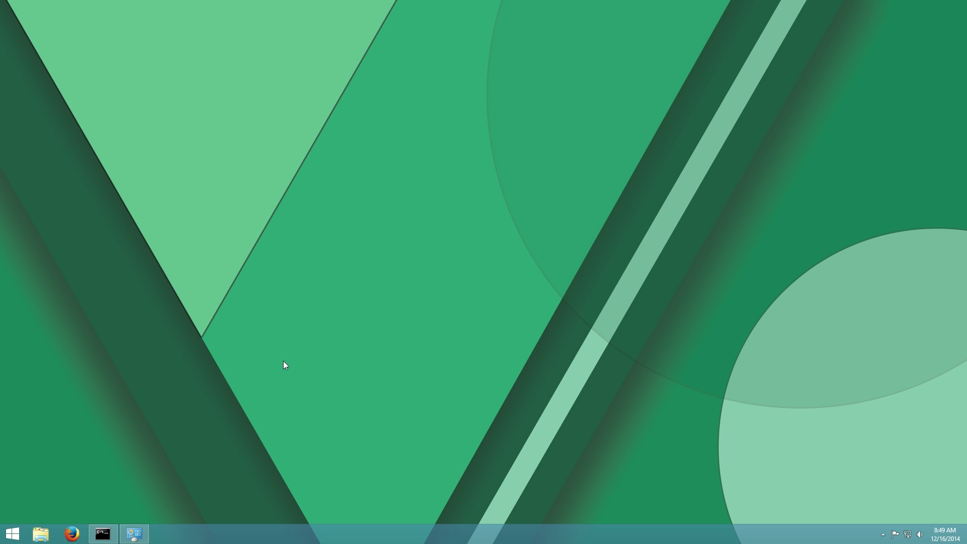
Flush the DNS resolver cache by running ipconfig /flushdns in Command Prompt.
{"action": "left_click", "coordinate": [103, 533]}
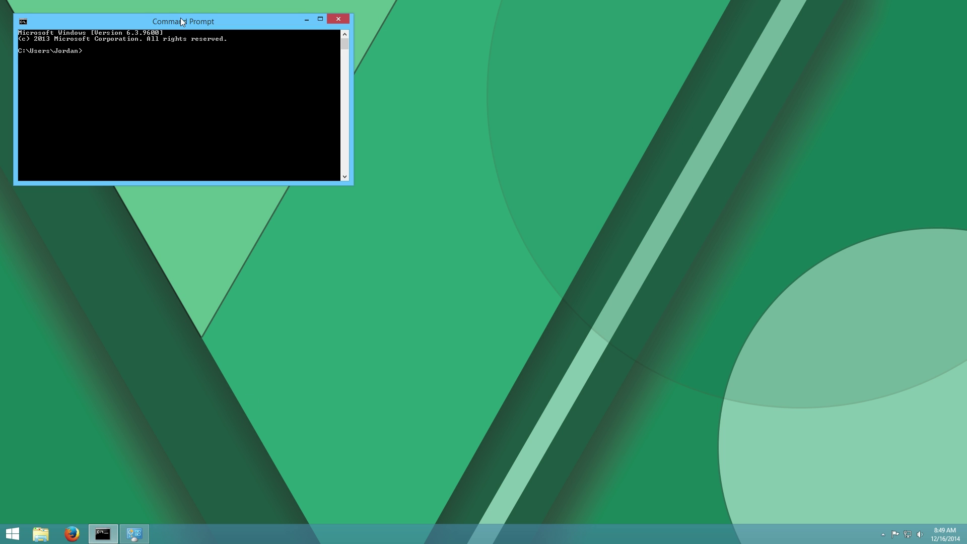
{"action": "left_click_drag", "start_coordinate": [180, 19], "coordinate": [270, 49]}
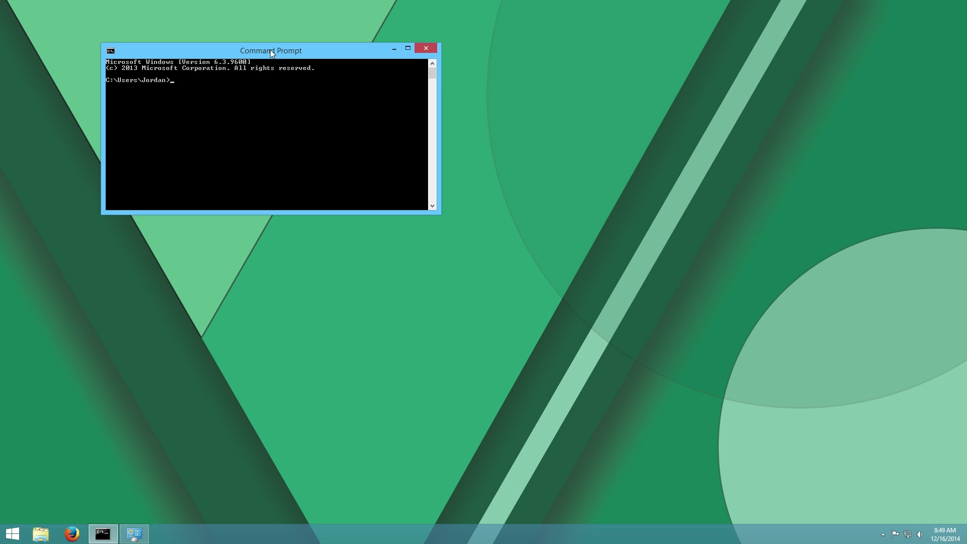
{"action": "type", "text": "ipconfig/"}
{"action": "type", "text": "flushdns"}
{"action": "key", "text": "Return"}
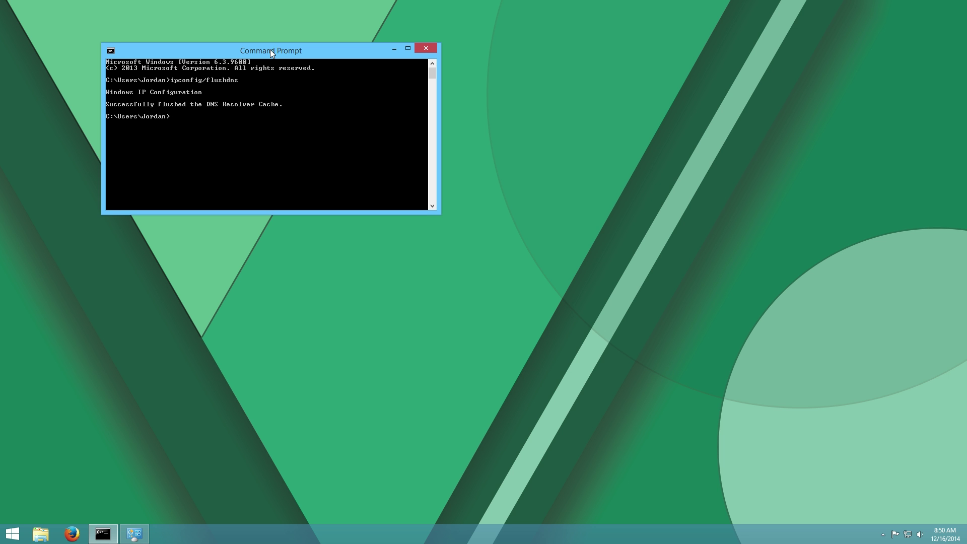
{"action": "left_click", "coordinate": [135, 534]}
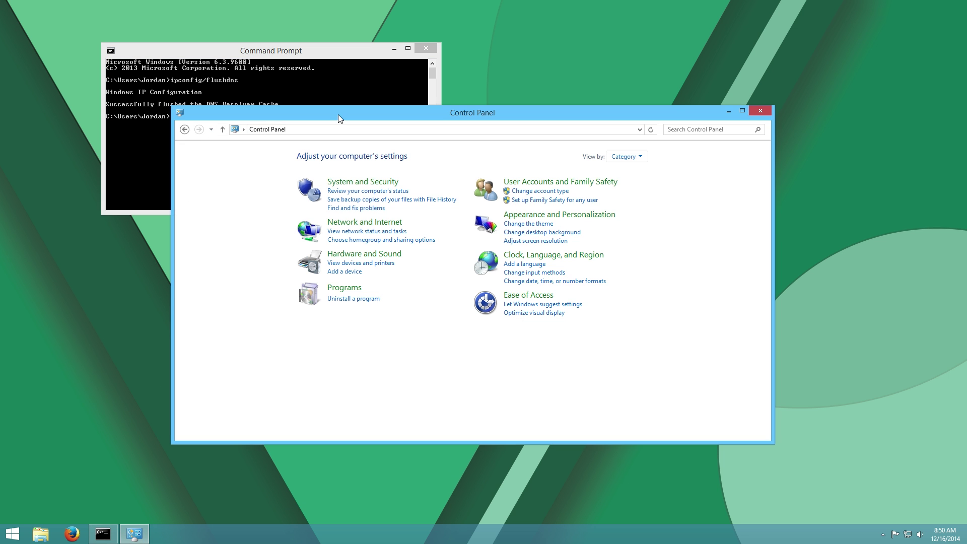
Go from Network and Internet through Network and Sharing Center to the network adapter list.
{"action": "left_click_drag", "start_coordinate": [338, 114], "coordinate": [333, 79]}
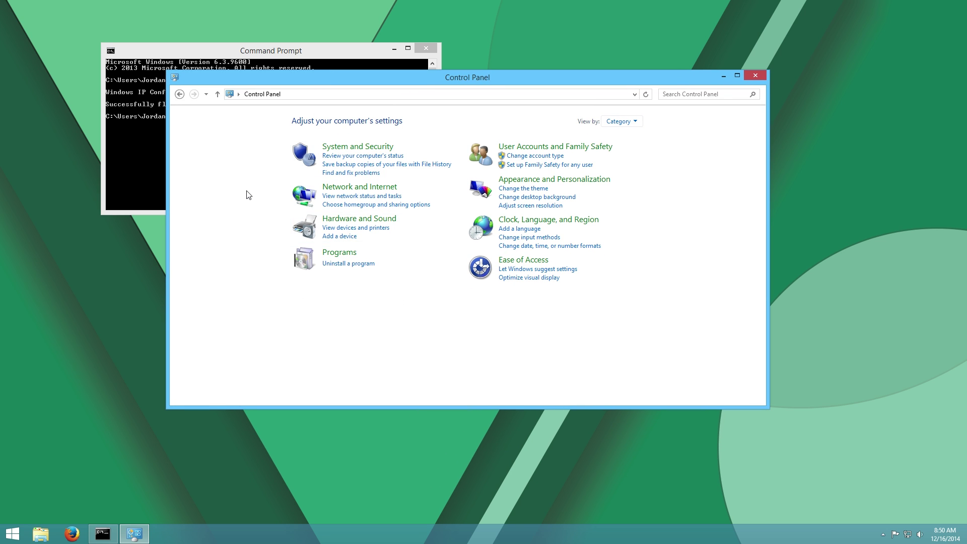
{"action": "left_click", "coordinate": [346, 191]}
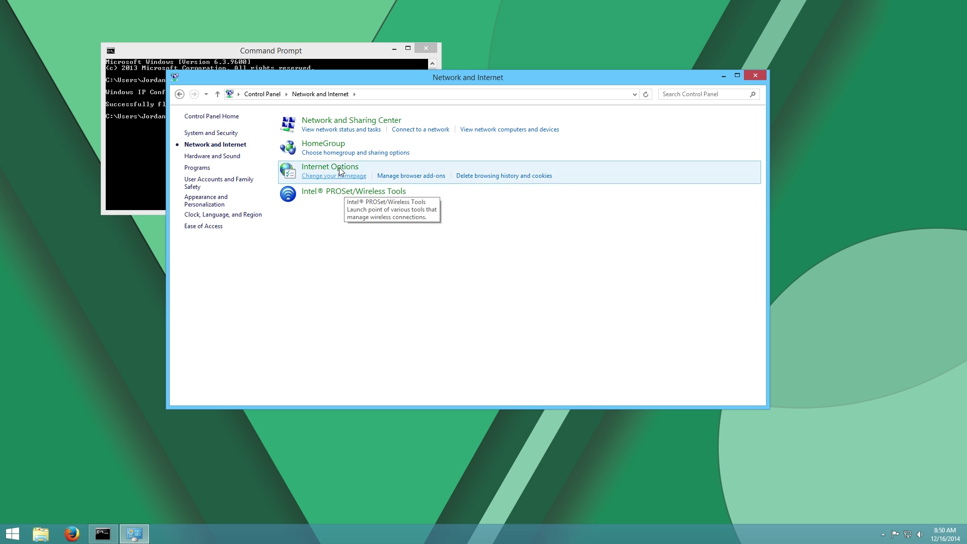
{"action": "left_click", "coordinate": [351, 120]}
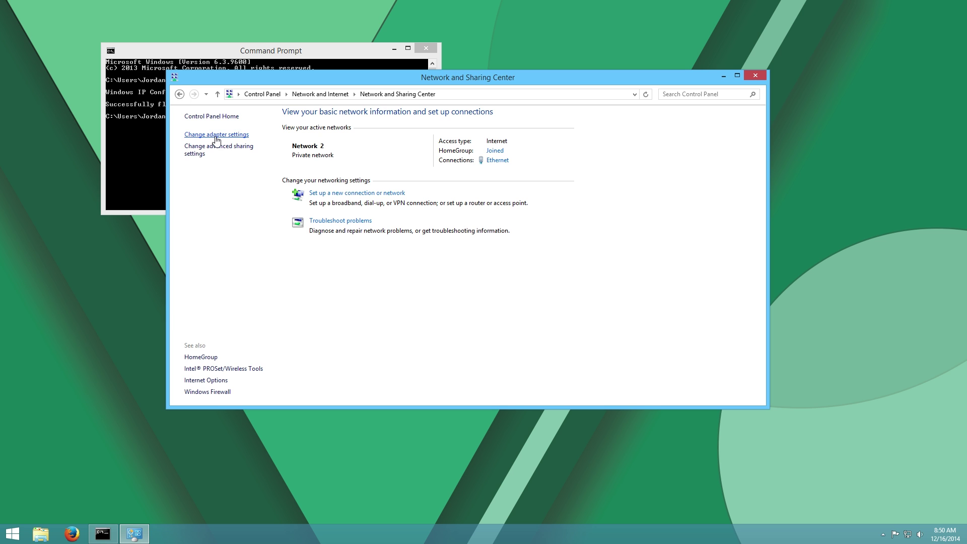
{"action": "left_click", "coordinate": [217, 135]}
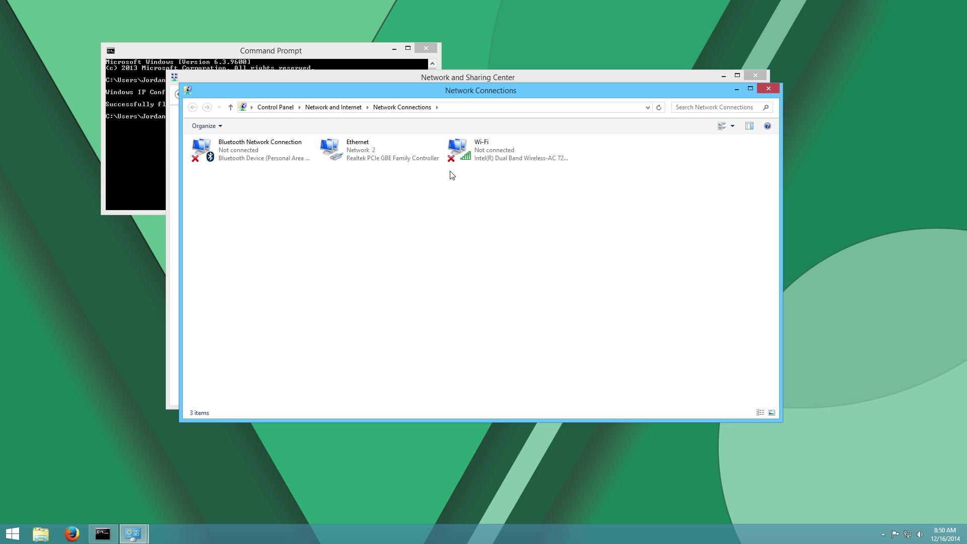
Open the Ethernet adapter's properties and select Internet Protocol Version 4 (TCP/IPv4).
{"action": "right_click", "coordinate": [360, 145]}
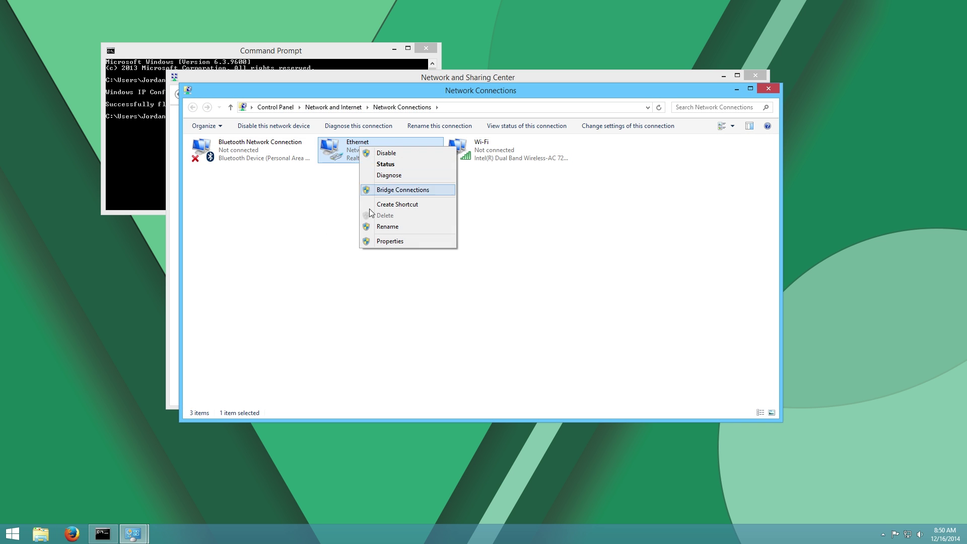
{"action": "left_click", "coordinate": [390, 241]}
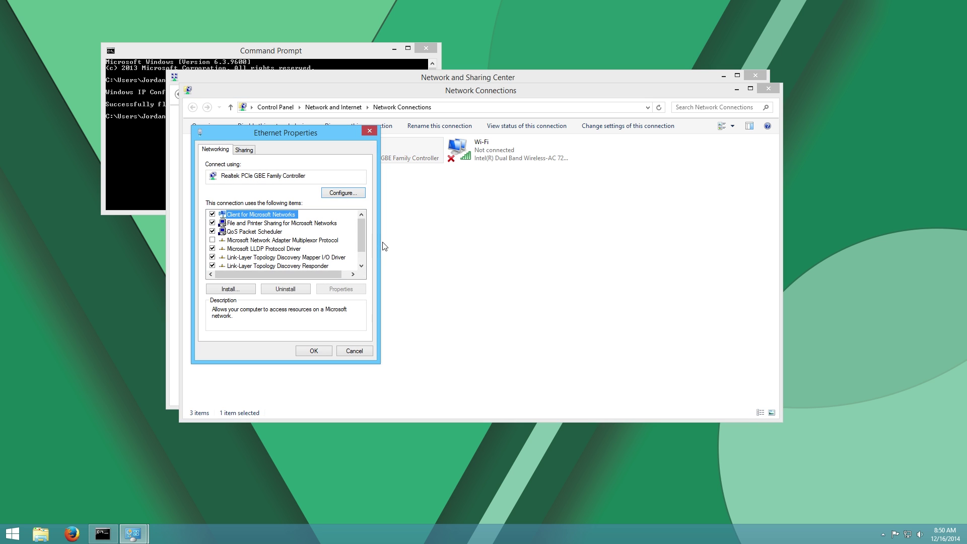
{"action": "scroll", "coordinate": [287, 234], "scroll_direction": "down", "scroll_amount": 2}
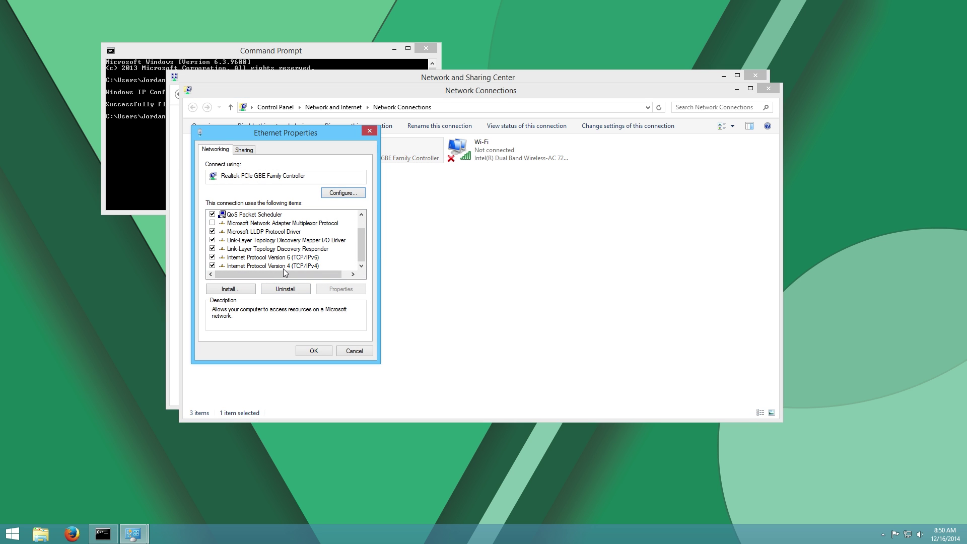
{"action": "left_click", "coordinate": [284, 266]}
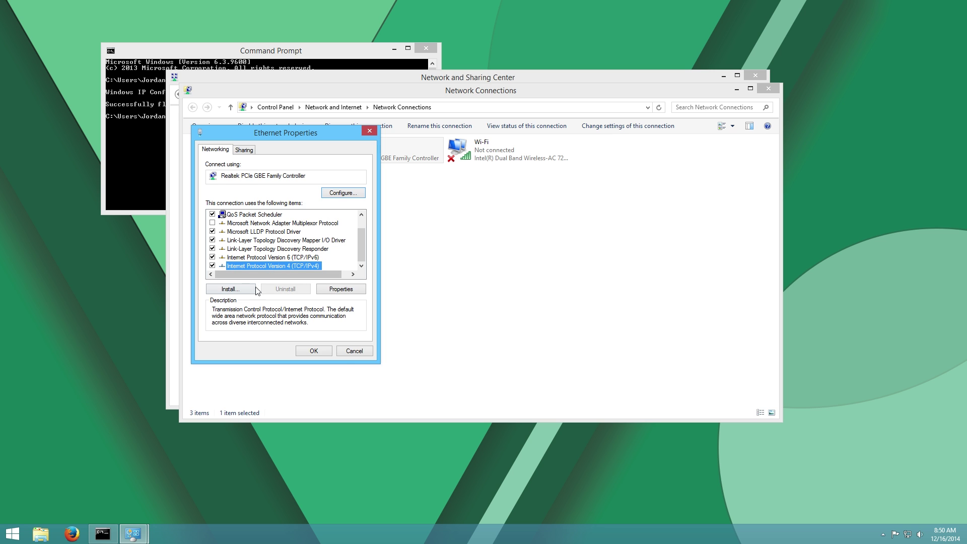
Set the IPv4 preferred DNS to 8.8.8.8 and alternate DNS to 8.8.4.4.
{"action": "left_click", "coordinate": [340, 289]}
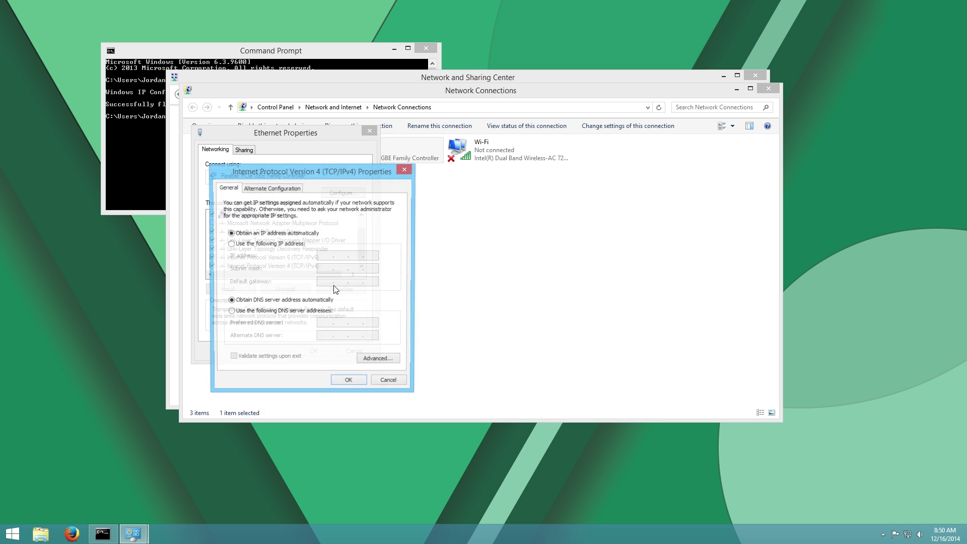
{"action": "left_click", "coordinate": [229, 312]}
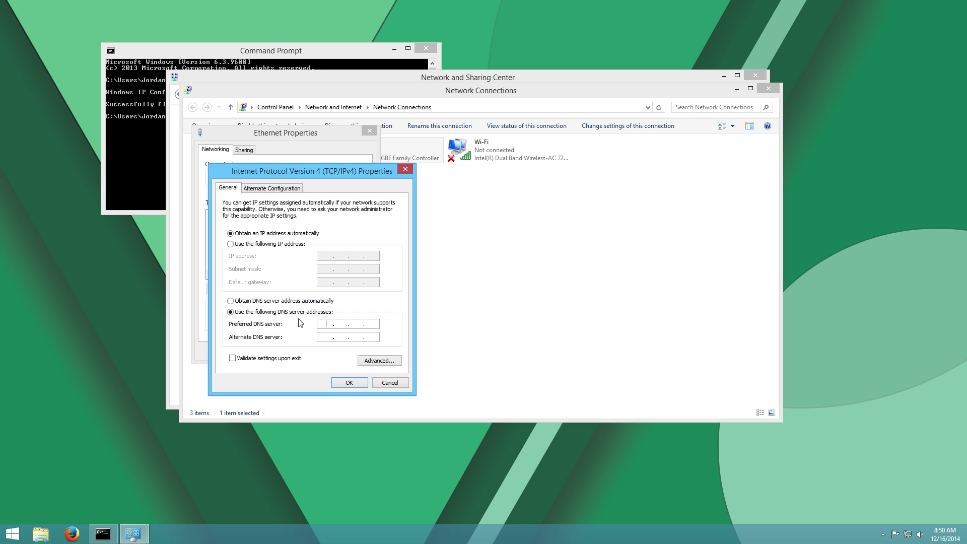
{"action": "type", "text": "8."}
{"action": "type", "text": "8.8.8"}
{"action": "left_click", "coordinate": [349, 383]}
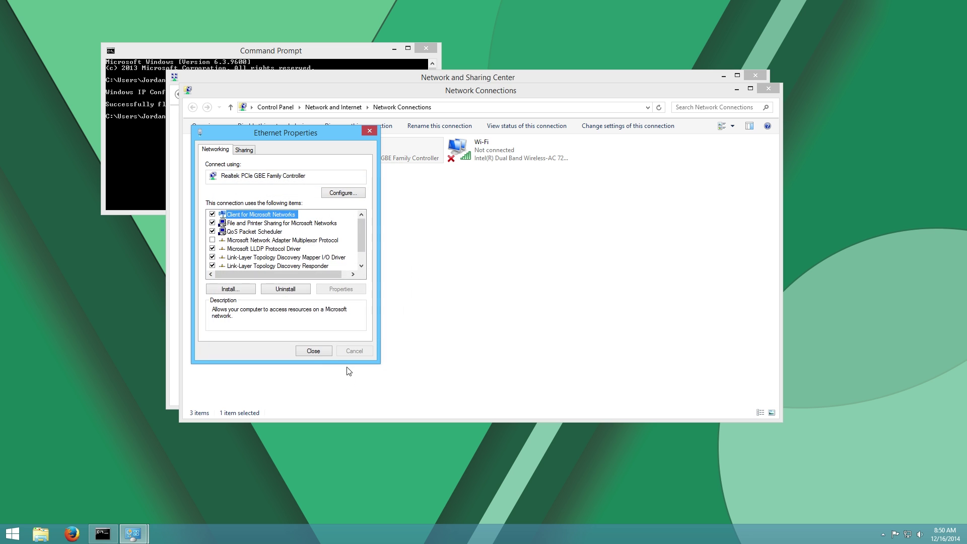
Close the Ethernet properties and network connection windows, and maximize Firefox.
{"action": "left_click", "coordinate": [314, 350]}
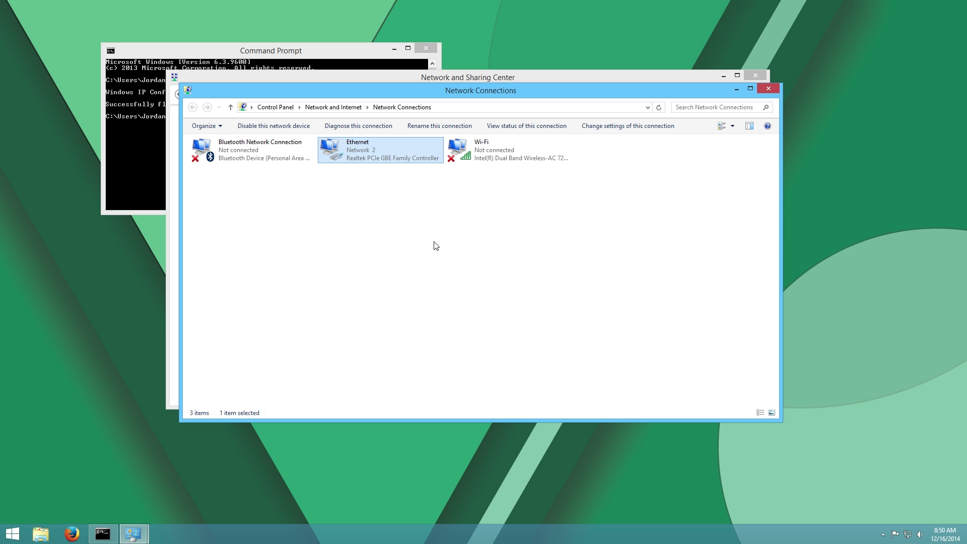
{"action": "left_click", "coordinate": [768, 89]}
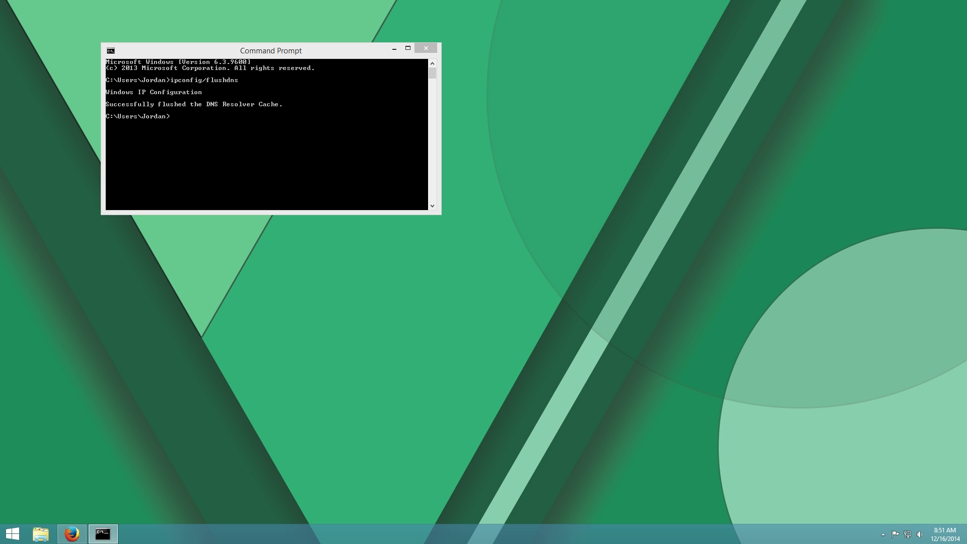
{"action": "left_click_drag", "start_coordinate": [960, 45], "coordinate": [268, 1]}
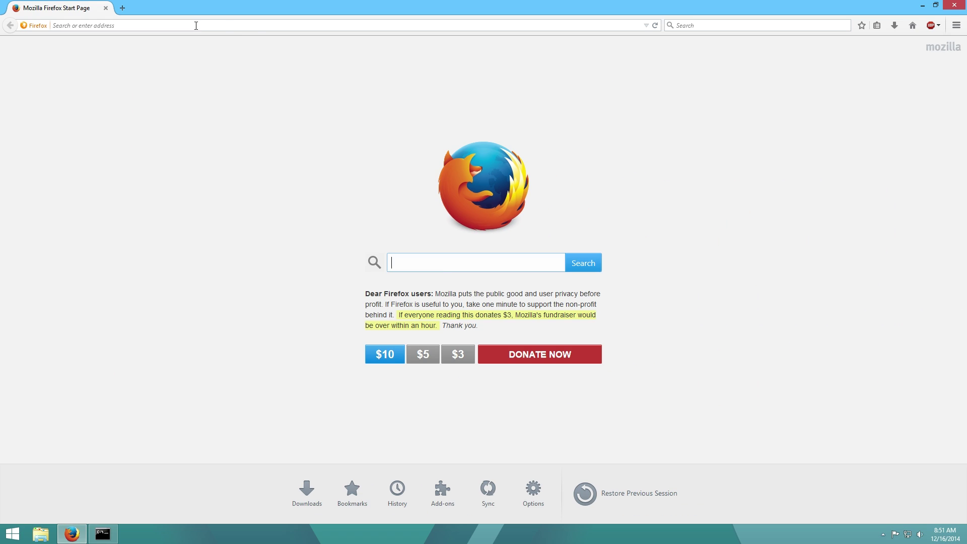
{"action": "left_click", "coordinate": [196, 26]}
{"action": "type", "text": "twitch.tv/"}
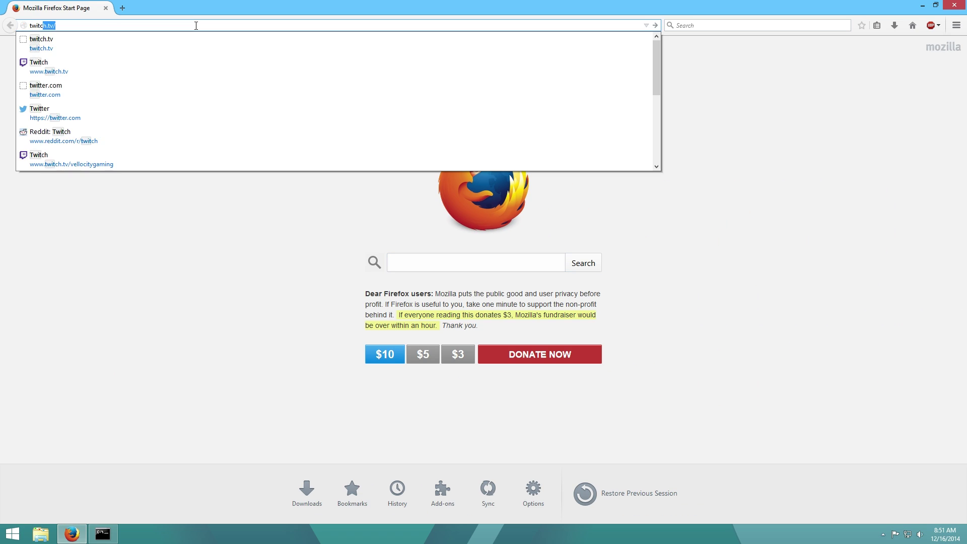
{"action": "key", "text": "Return"}
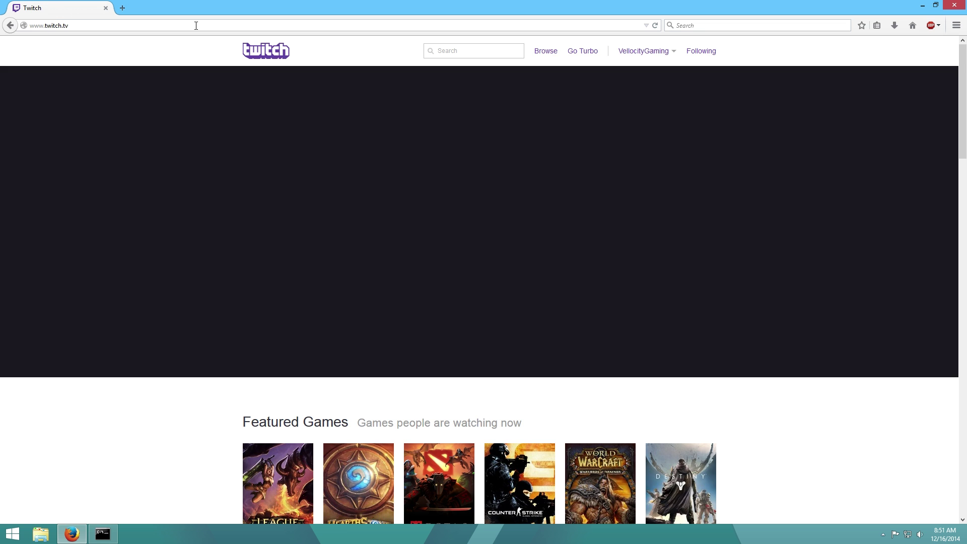